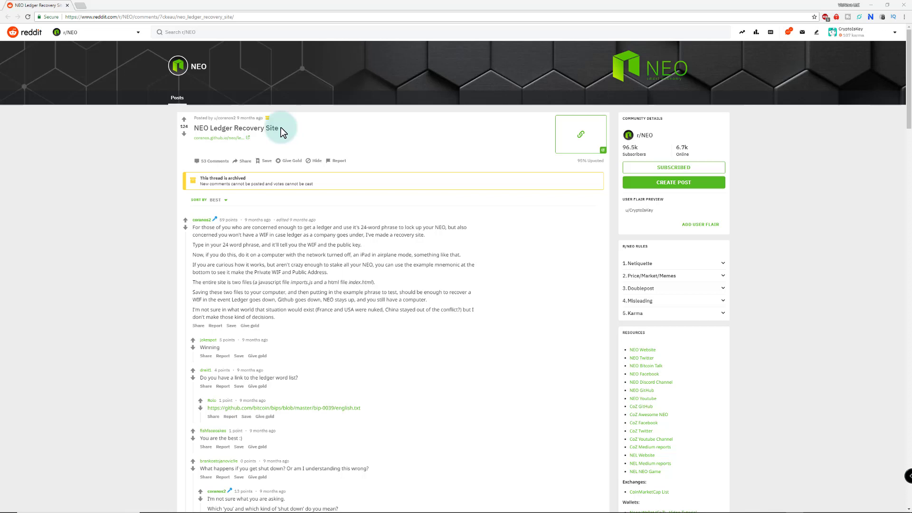
Copy the Reddit post's recovery site link and open a new incognito window
right_click(228, 144)
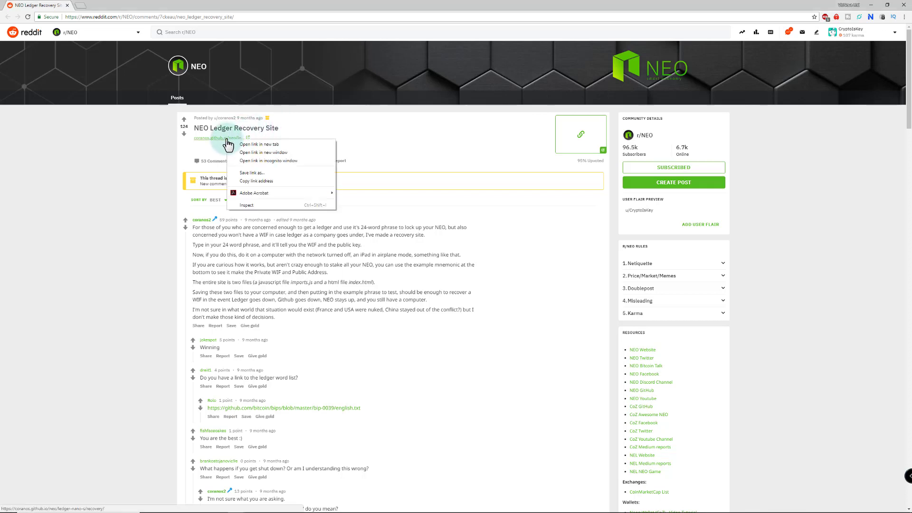
left_click(256, 181)
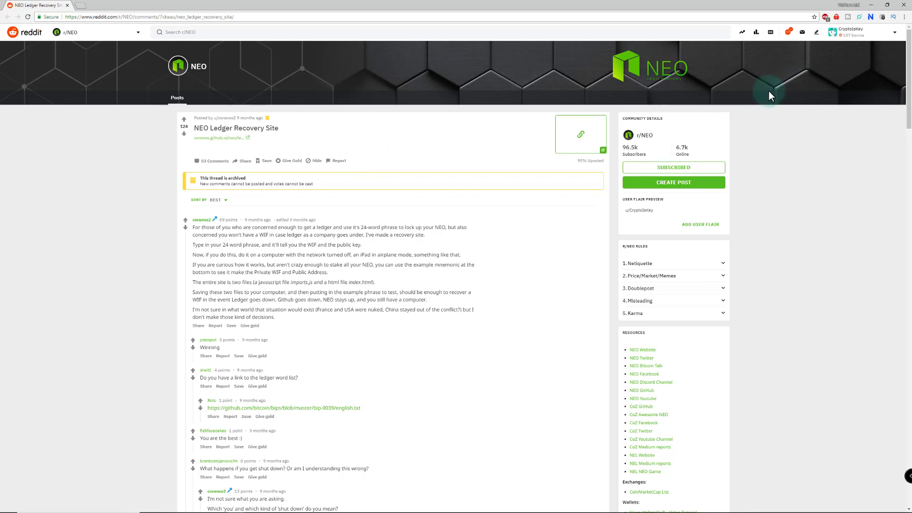
left_click(904, 19)
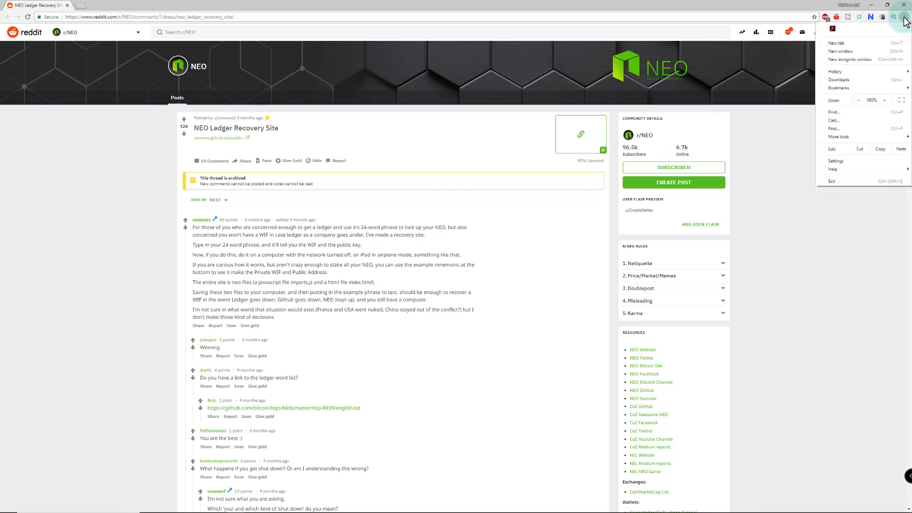
left_click(845, 61)
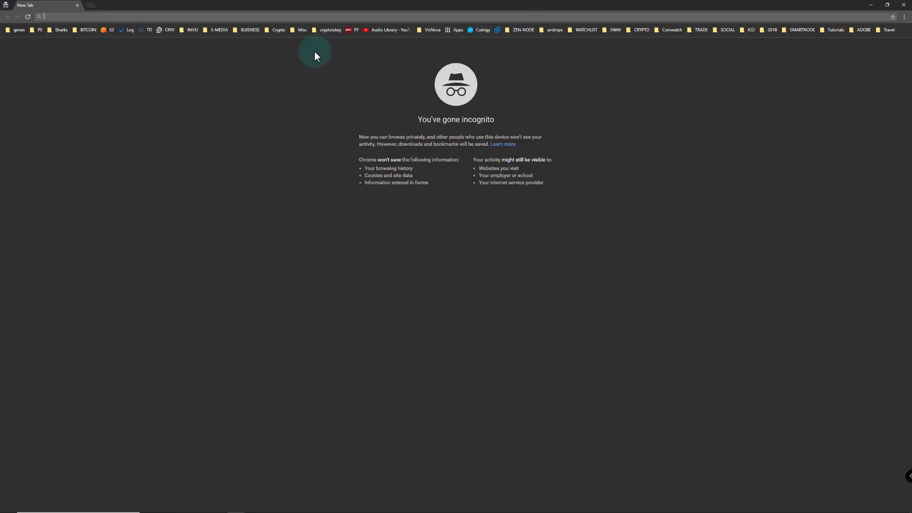
Load the pasted recovery link and save the page to the Desktop as 'NEO BIP39 Recovery'
right_click(76, 16)
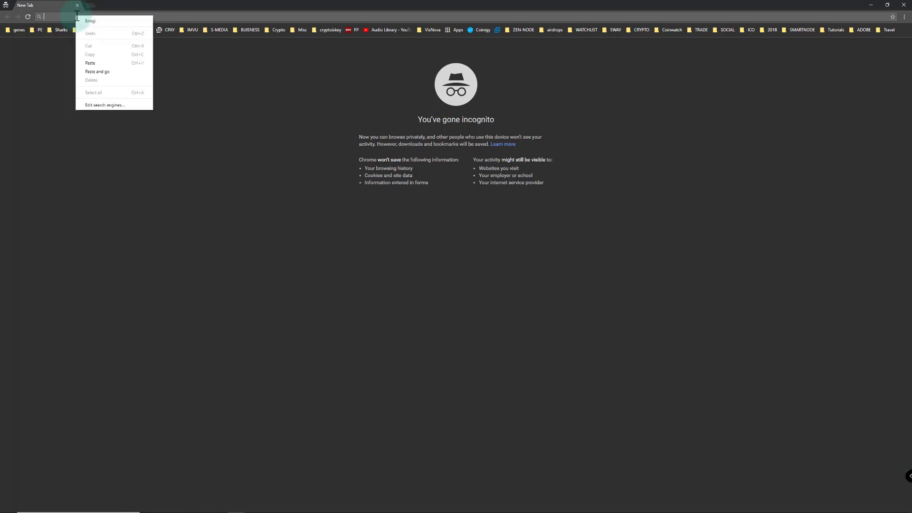
left_click(94, 71)
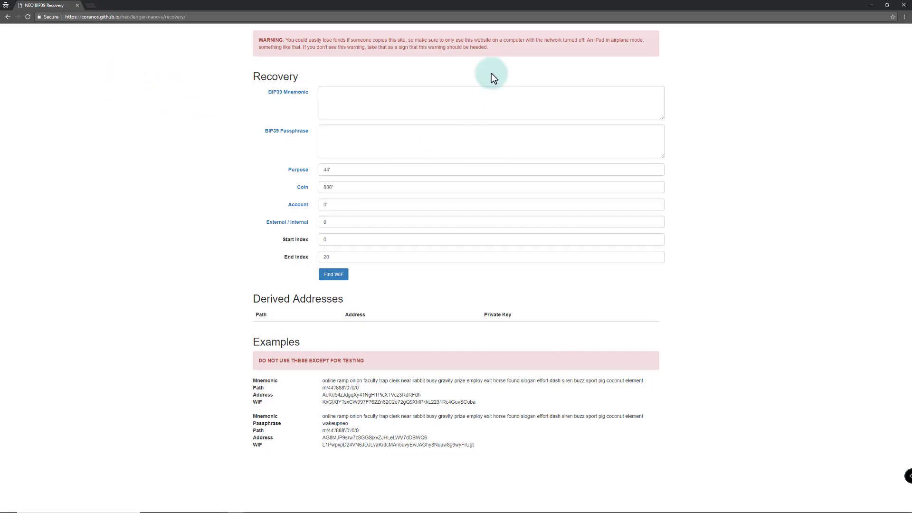
right_click(106, 90)
left_click(120, 125)
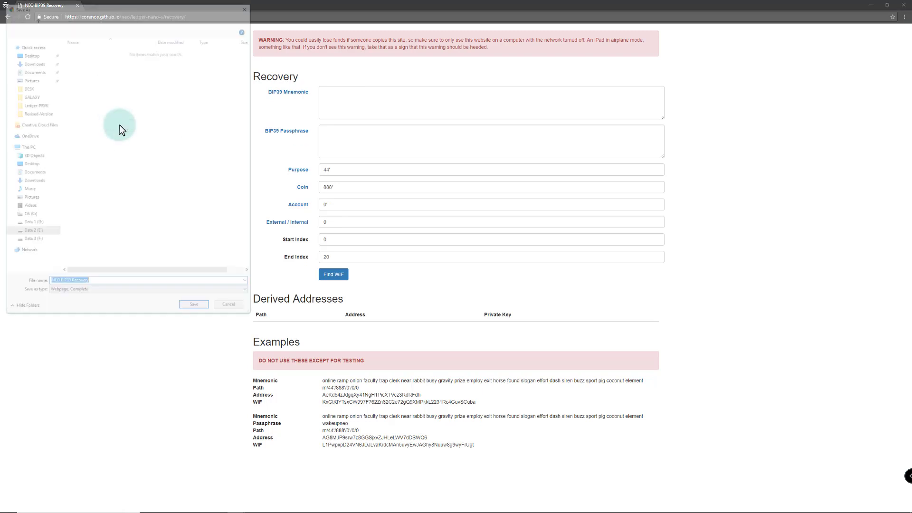
left_click(30, 54)
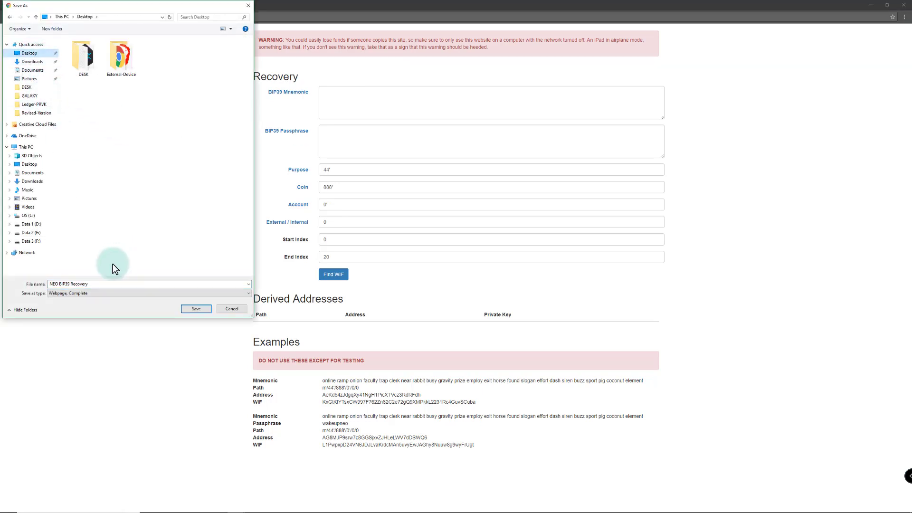
left_click(56, 284)
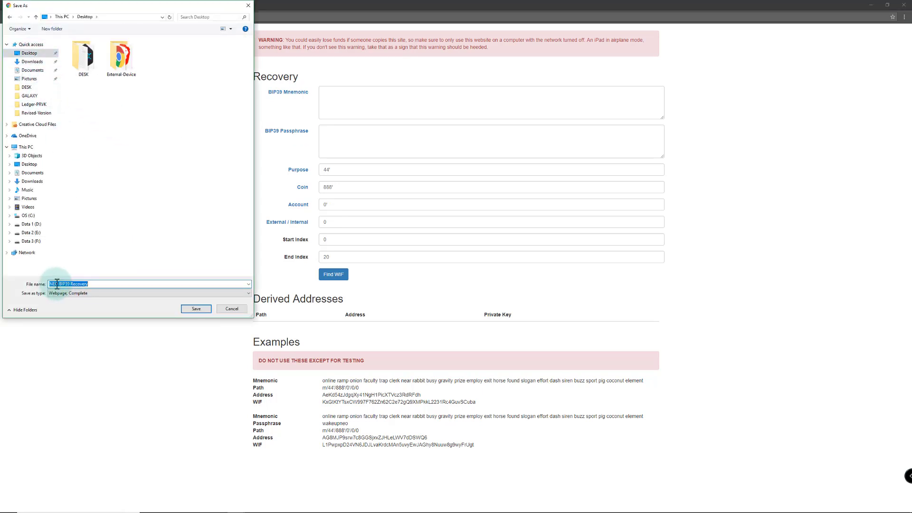
left_click(196, 308)
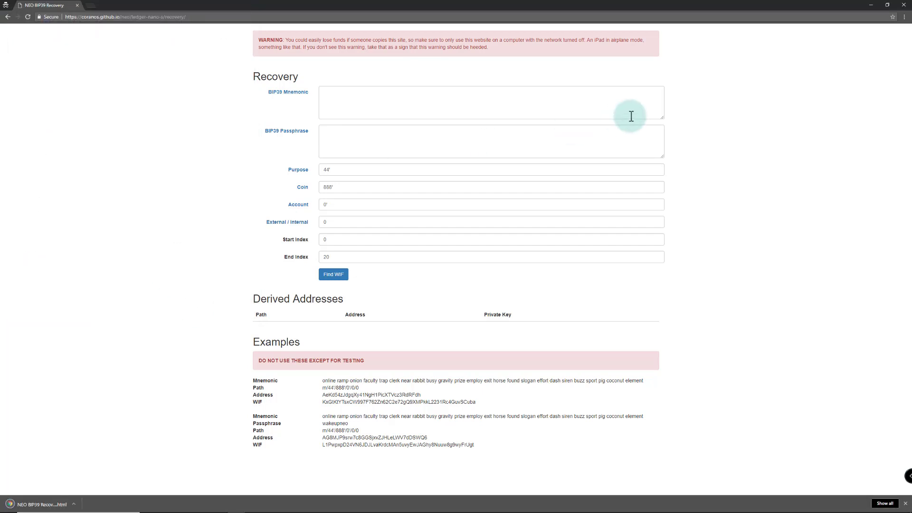
Minimize the incognito window and open the saved NEO BIP39 Recovery.html from the Desktop
left_click(871, 4)
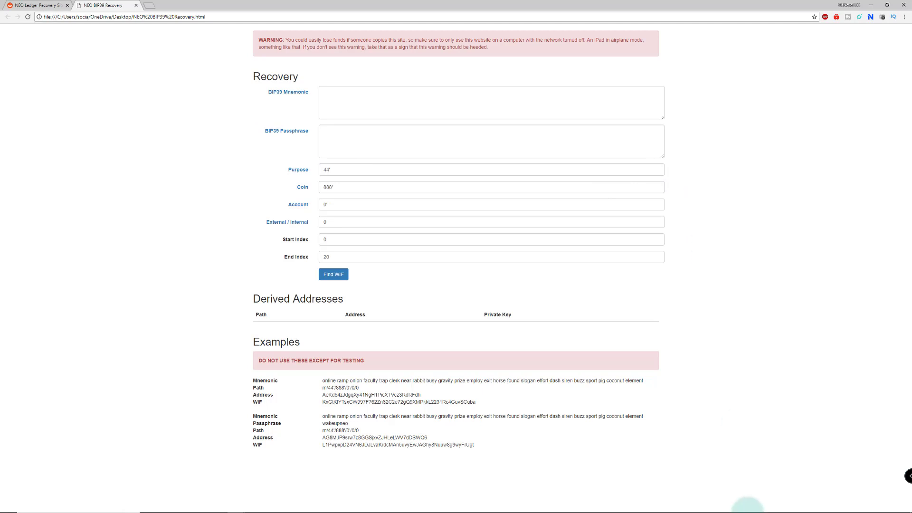
mouse_move(748, 511)
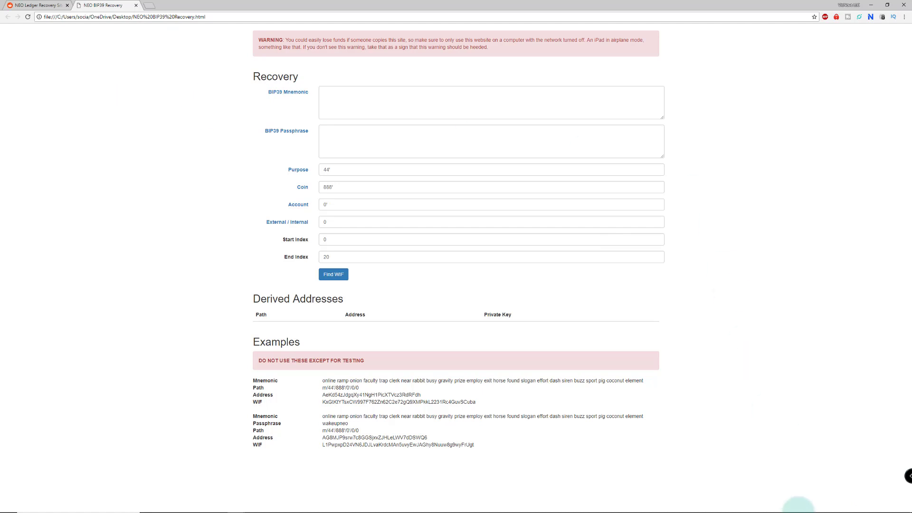
mouse_move(835, 509)
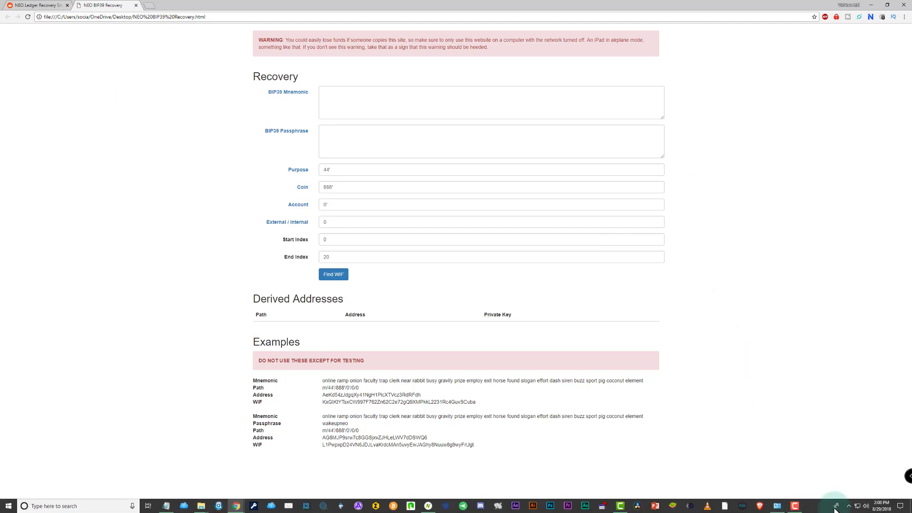
Disable the Ethernet adapter in Network Connections, then return to the BIP39 Mnemonic field
right_click(858, 508)
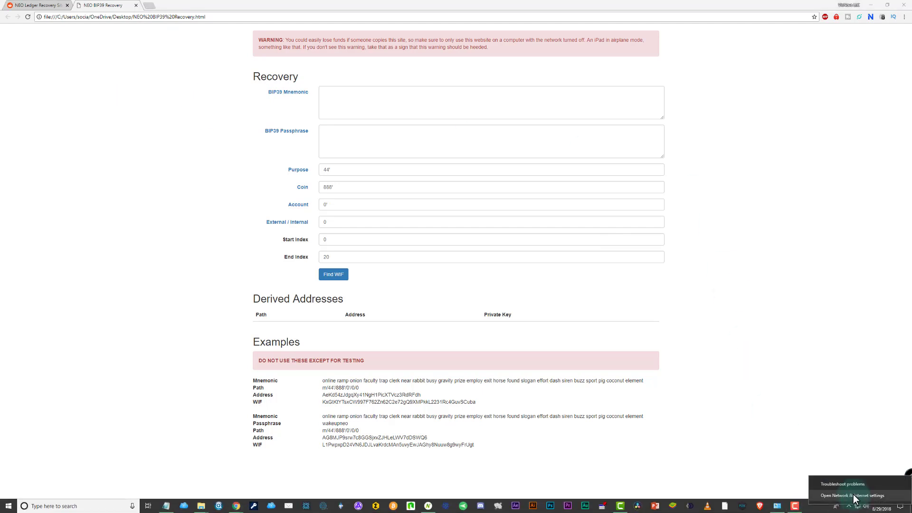
left_click(853, 496)
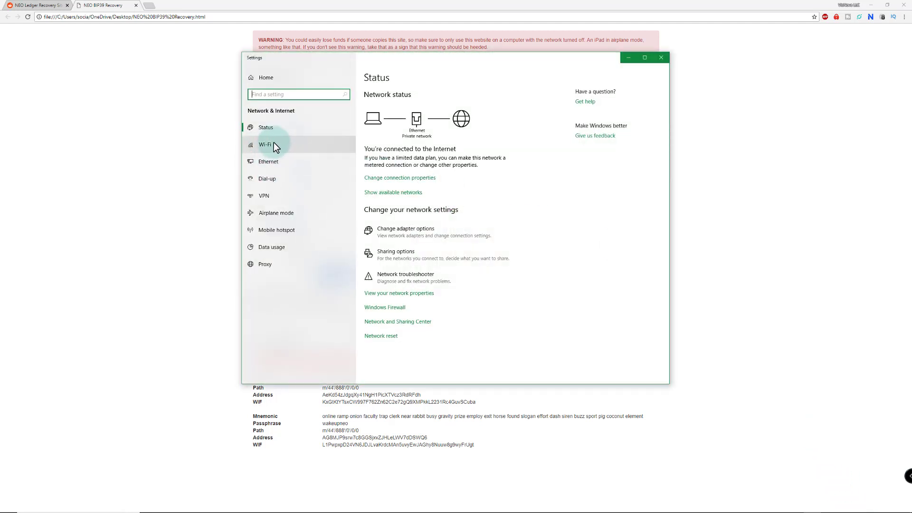
left_click(282, 162)
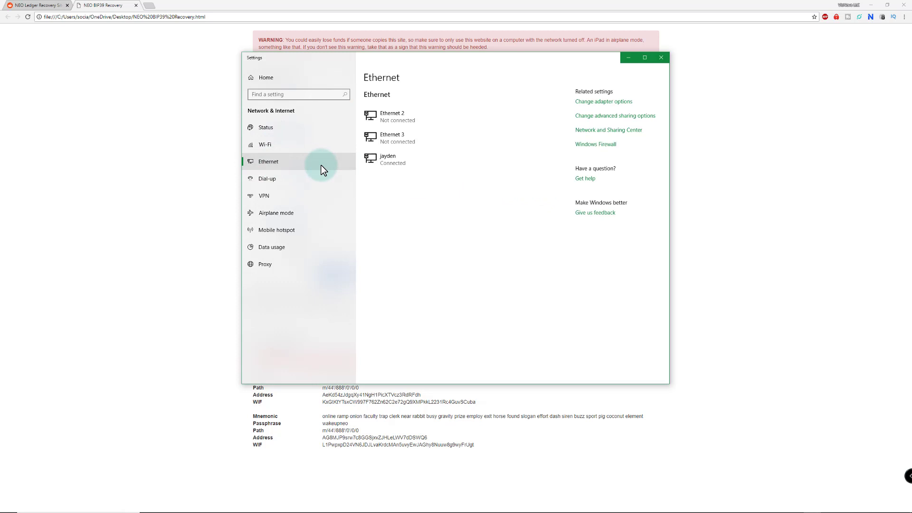
left_click(611, 102)
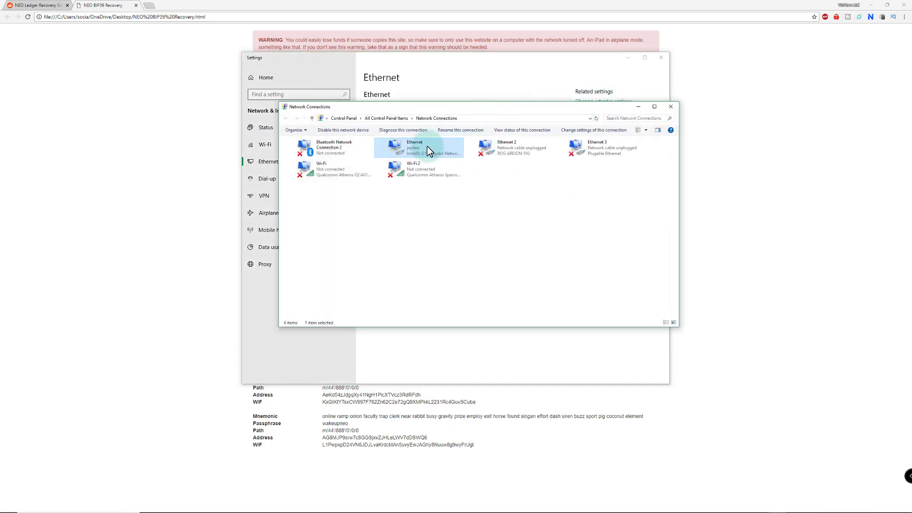
right_click(426, 146)
left_click(438, 150)
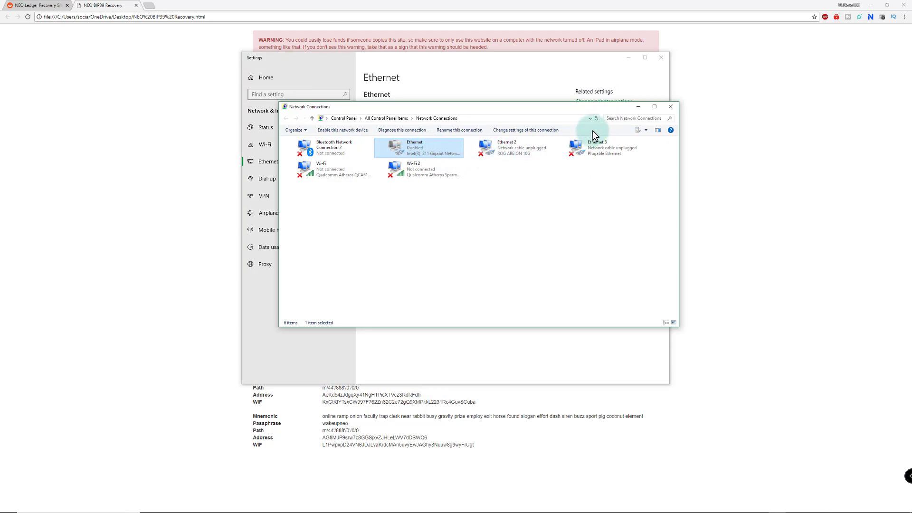
left_click(638, 107)
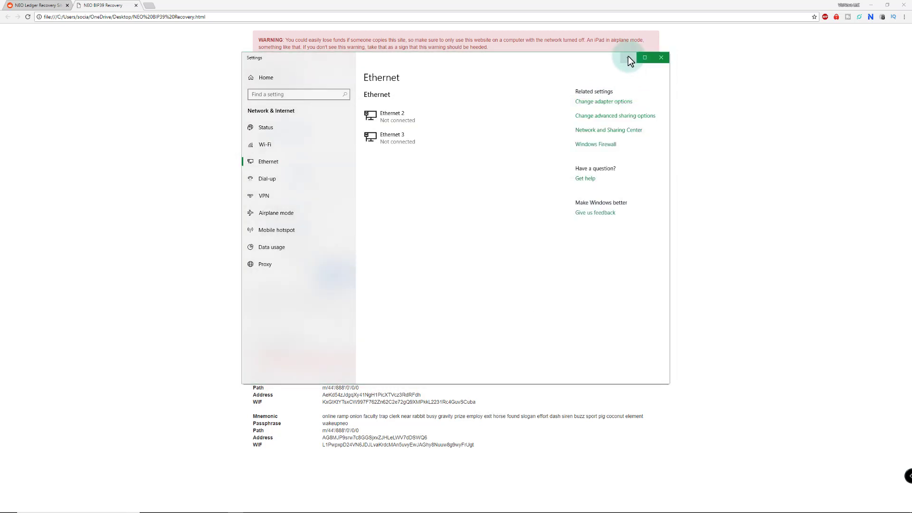
left_click(628, 57)
left_click(361, 91)
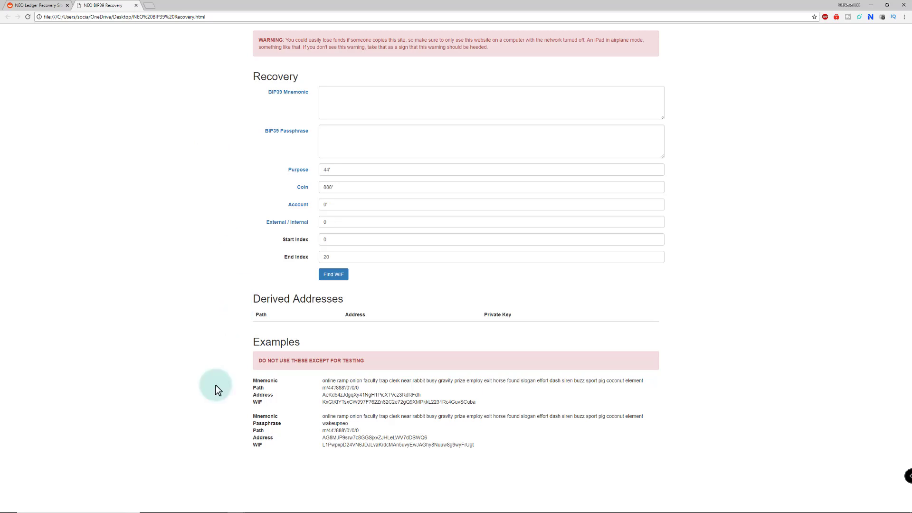
Copy the entire 24-word seed phrase from the memon note, then close Notepad
mouse_move(201, 510)
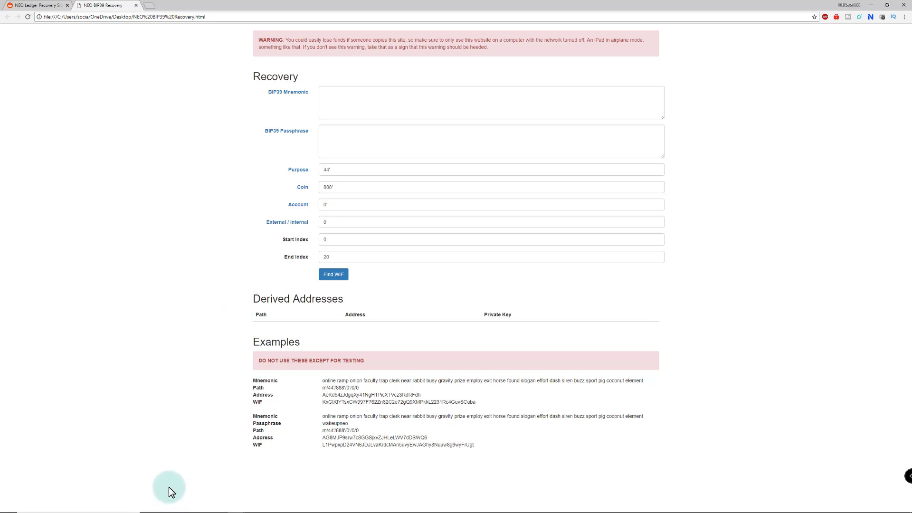
left_click(165, 508)
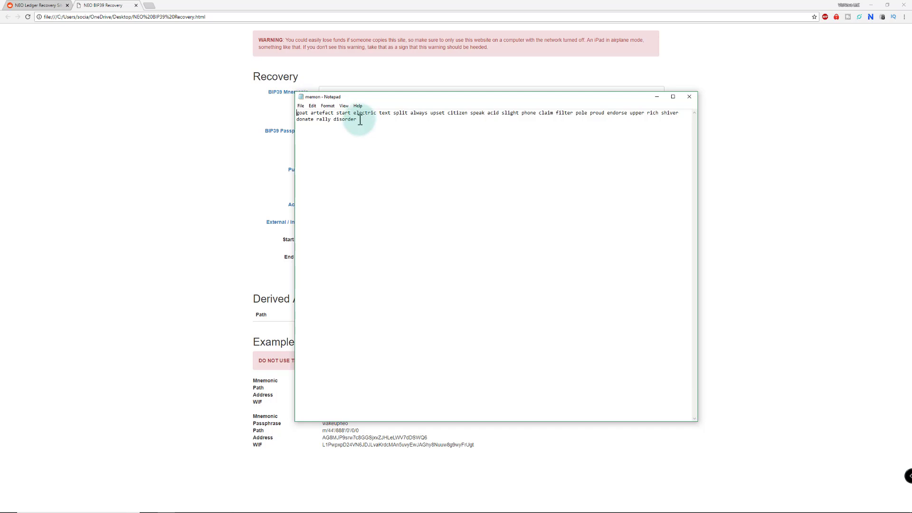
key("ctrl+a")
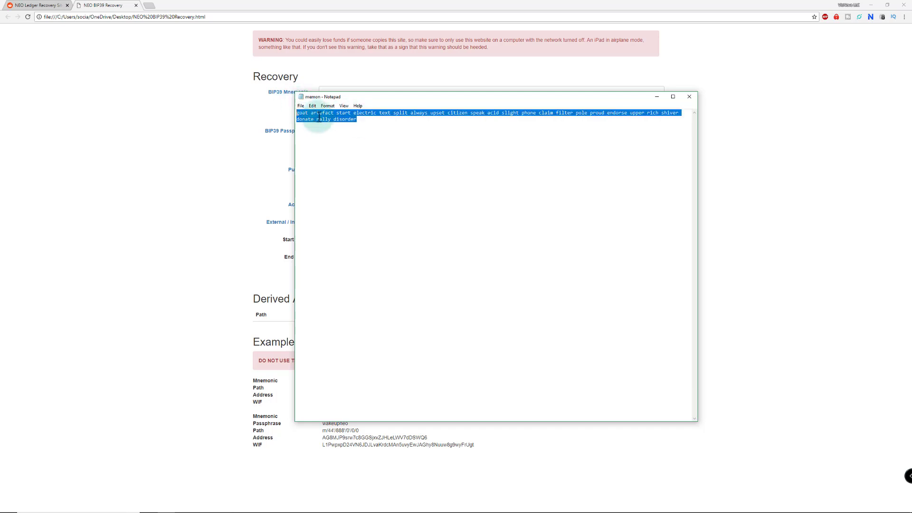
right_click(318, 116)
left_click(333, 145)
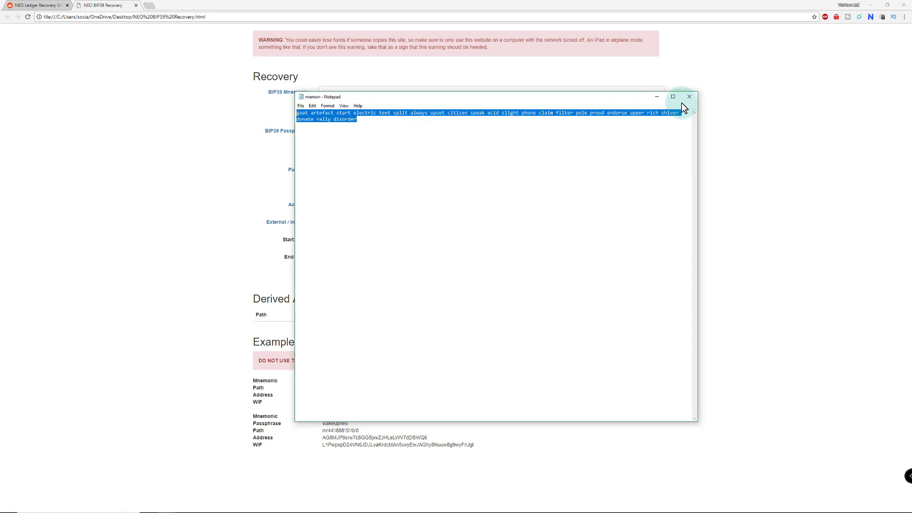
left_click(658, 97)
Paste the seed phrase into BIP39 Mnemonic and derive addresses with Find WIF
left_click(368, 96)
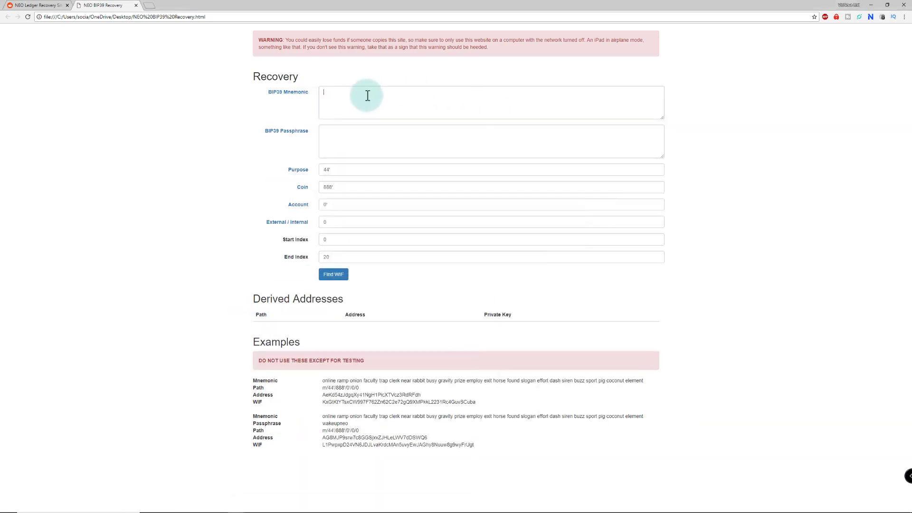
right_click(367, 96)
left_click(382, 149)
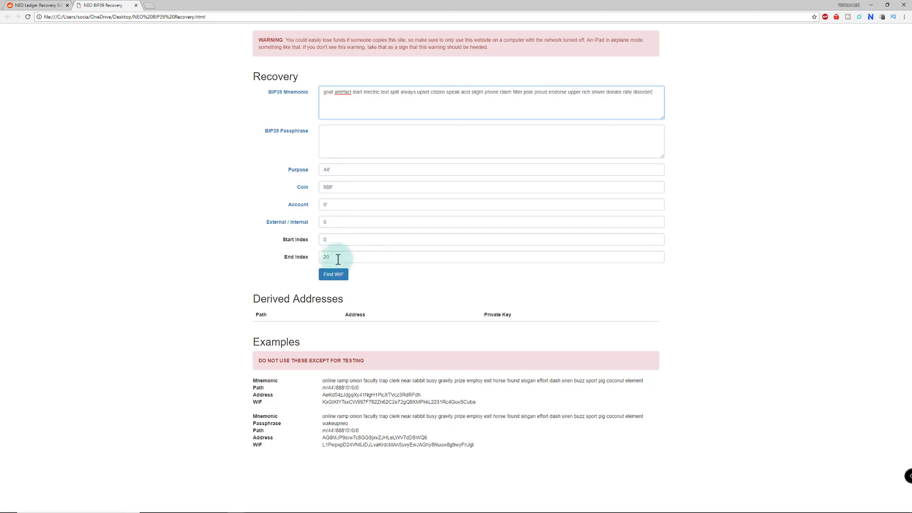
left_click(334, 276)
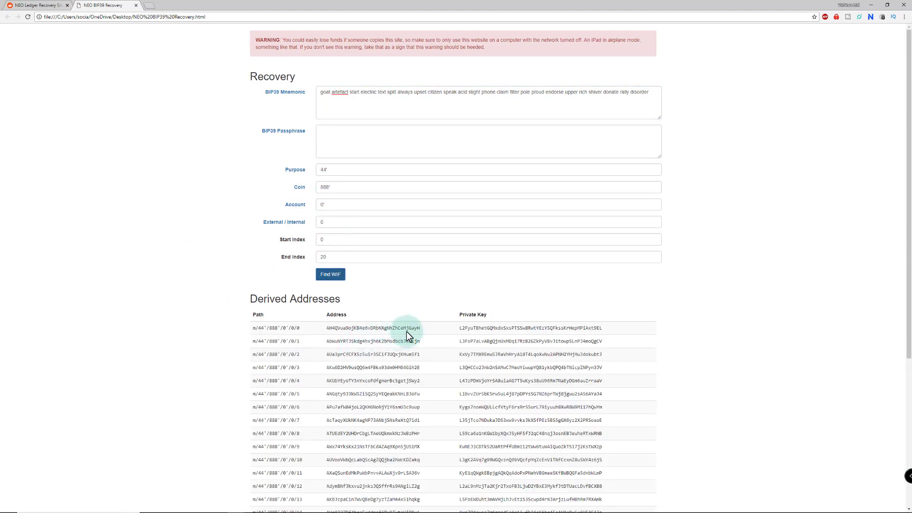
Select the first derived address at m/44'/888'/0'/0/0, then its private key
left_click_drag(421, 328, 327, 328)
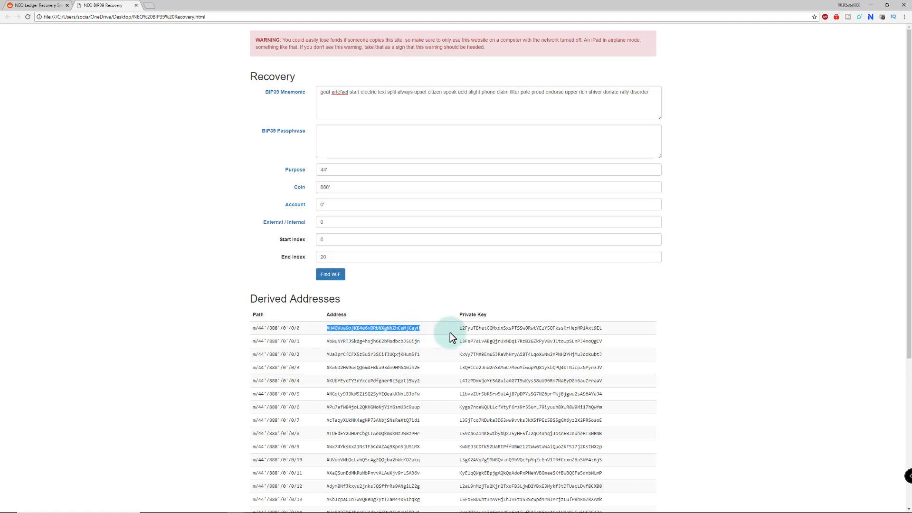
left_click(591, 327)
left_click_drag(592, 328, 456, 327)
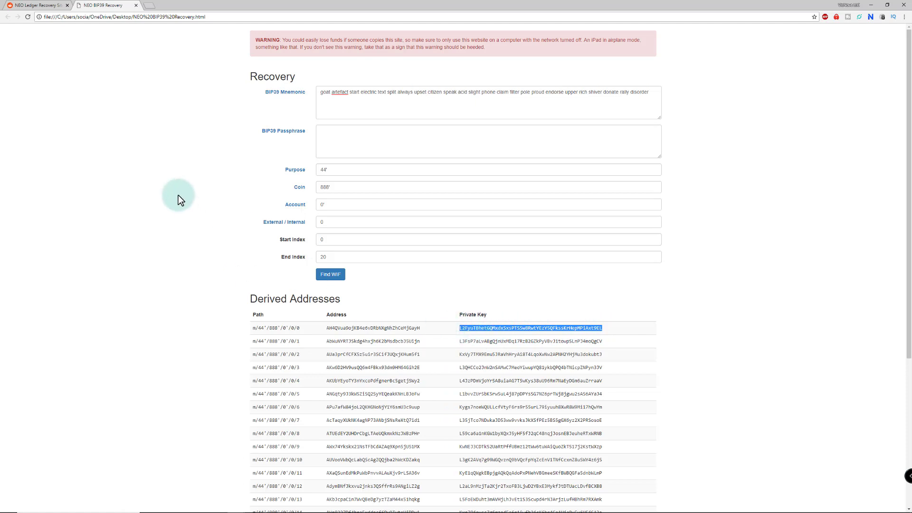
Clear the private key selection and re-enable the Ethernet adapter in Network Connections
left_click(722, 152)
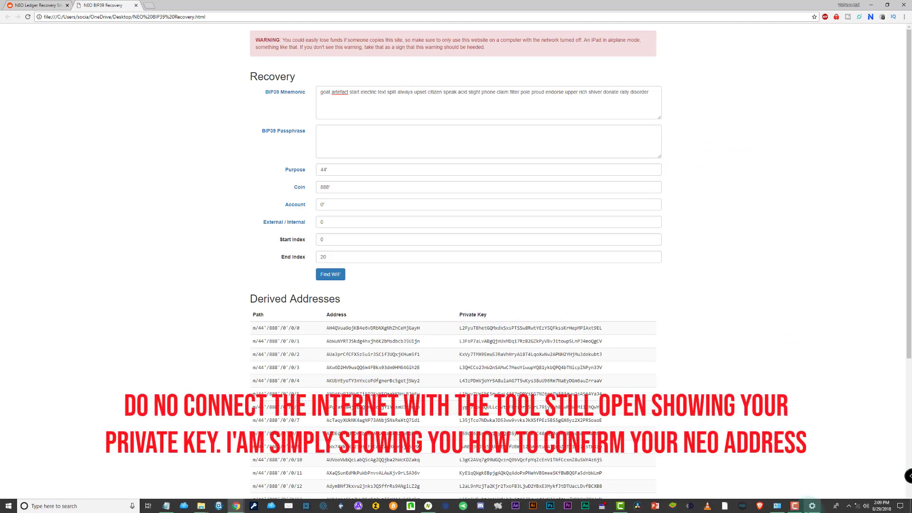
right_click(858, 506)
left_click(853, 499)
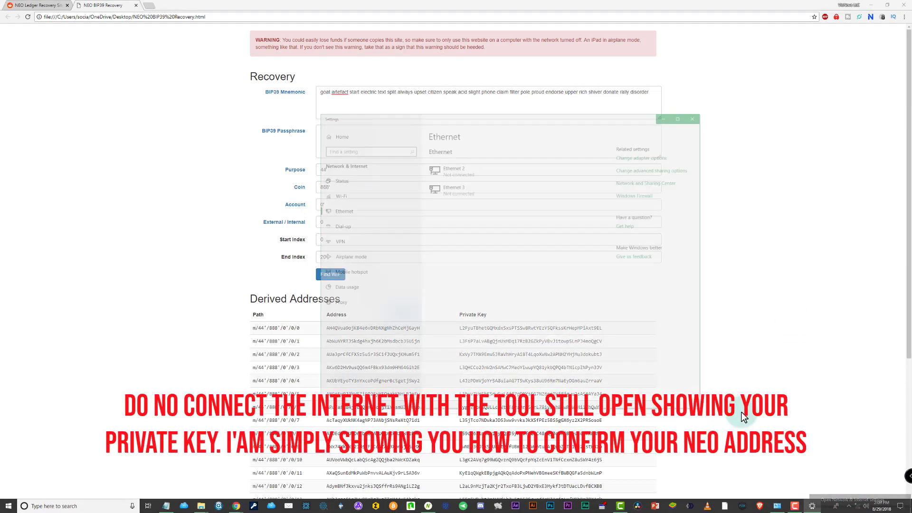
left_click(310, 165)
left_click(590, 100)
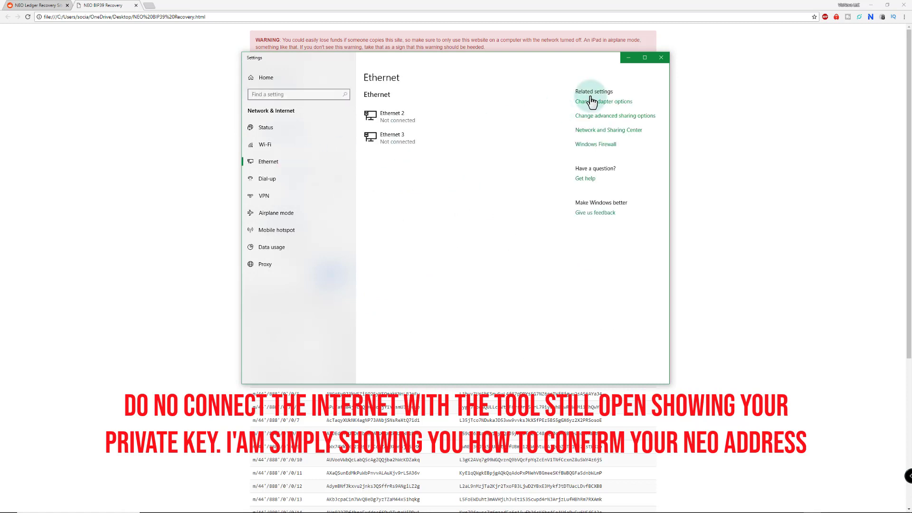
right_click(432, 144)
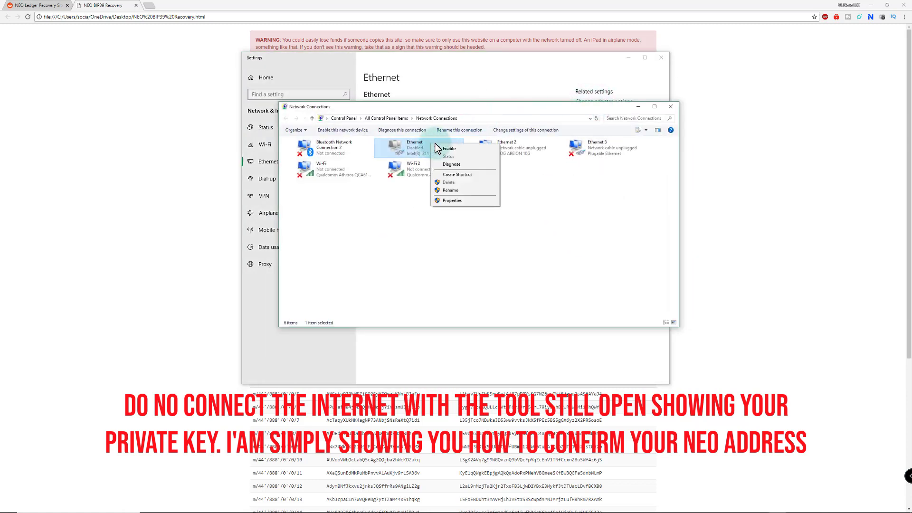
left_click(447, 148)
Minimize the Network Connections and Settings windows and bring Neon Wallet forward
left_click(638, 107)
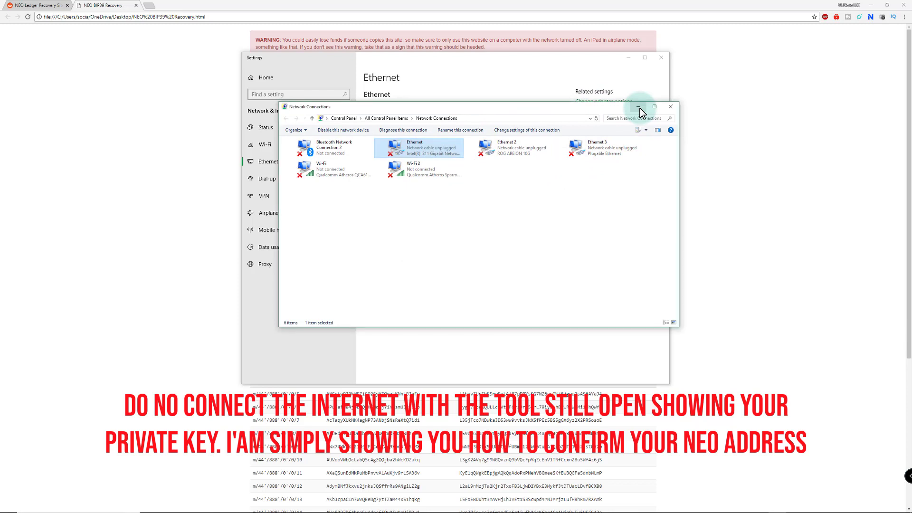
left_click(639, 108)
left_click(628, 57)
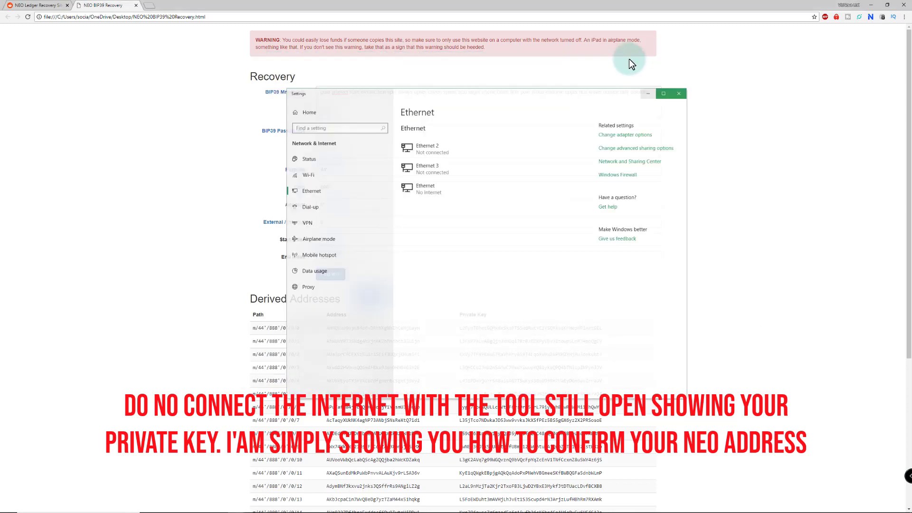
left_click(428, 506)
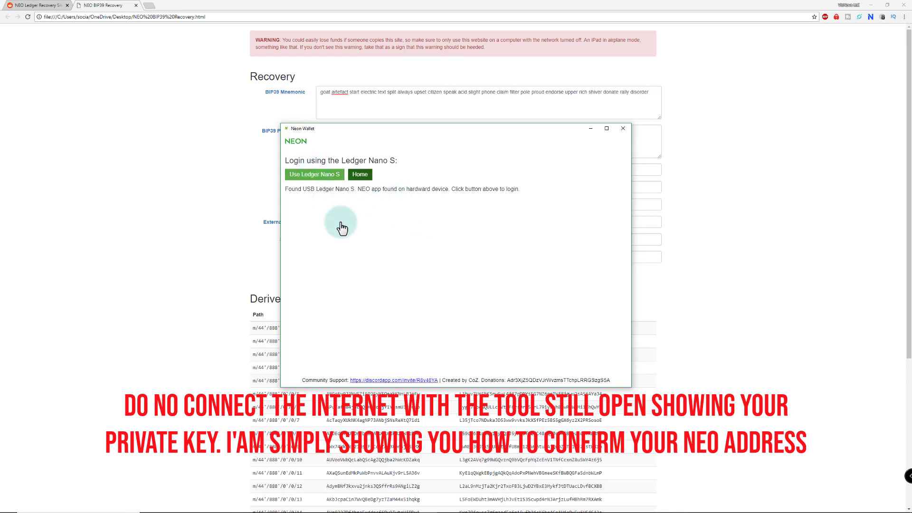
Log in with the Ledger Nano S and compare its receive address against the derived-addresses table
left_click(316, 175)
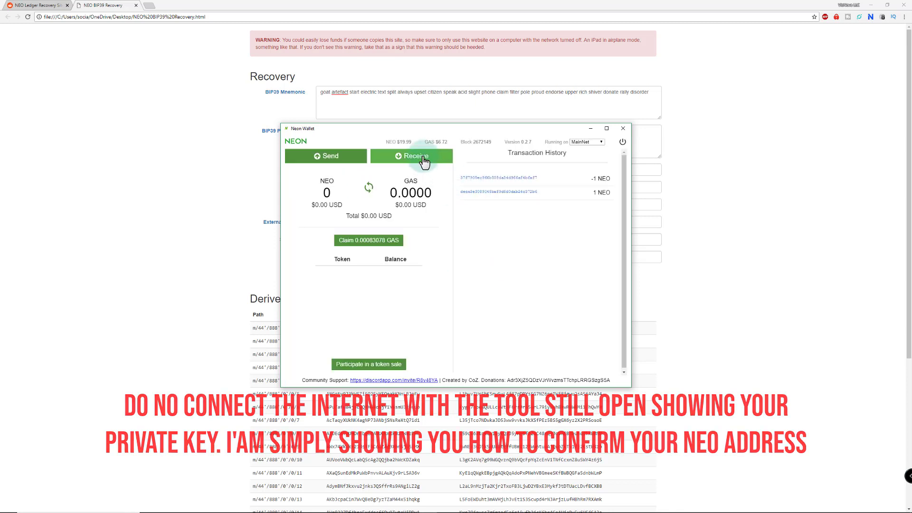
left_click(423, 156)
left_click_drag(476, 131, 738, 129)
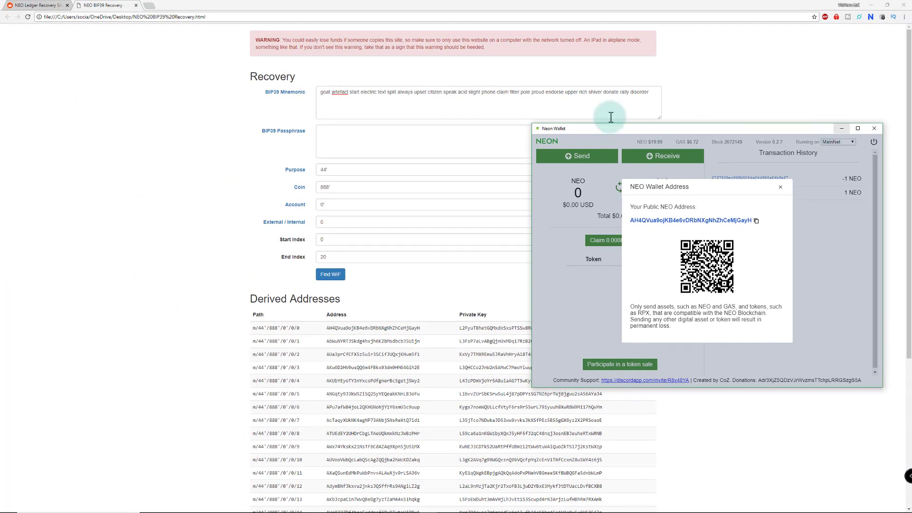
left_click(842, 129)
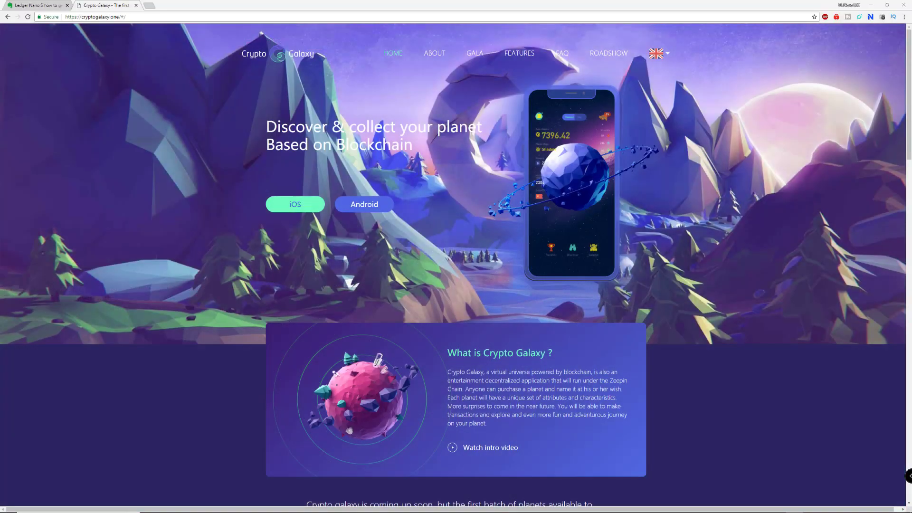
scroll(234, 235, "down", 6)
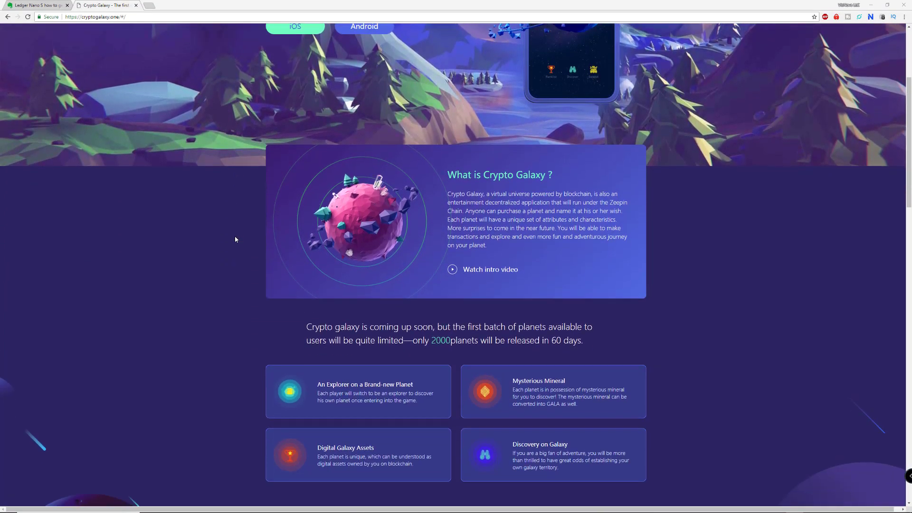
scroll(235, 239, "down", 10)
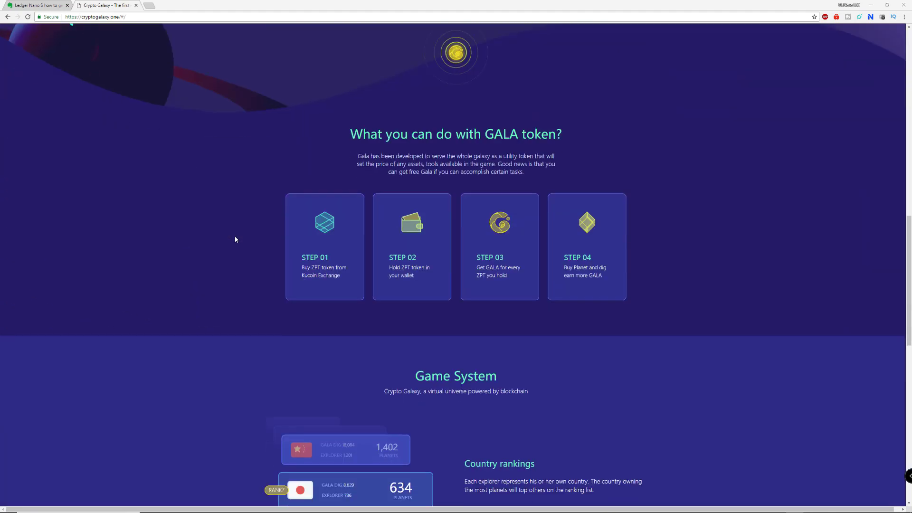
scroll(235, 239, "down", 12)
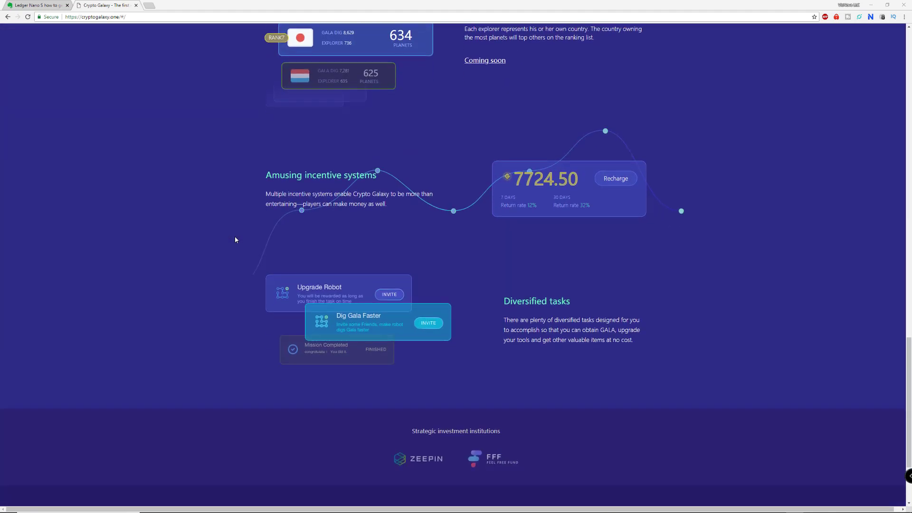